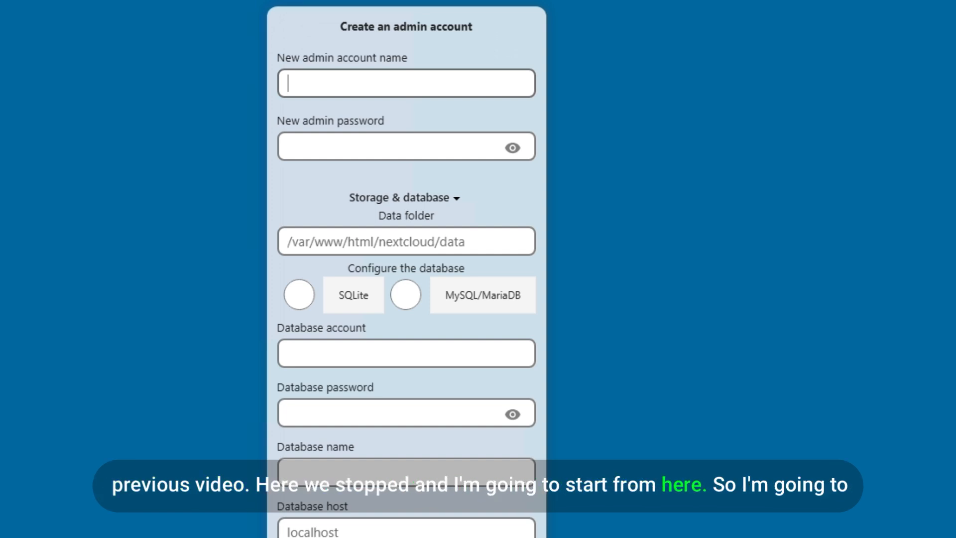
Enter admin as the new admin account name and fill in its password
type("admin")
key("Return")
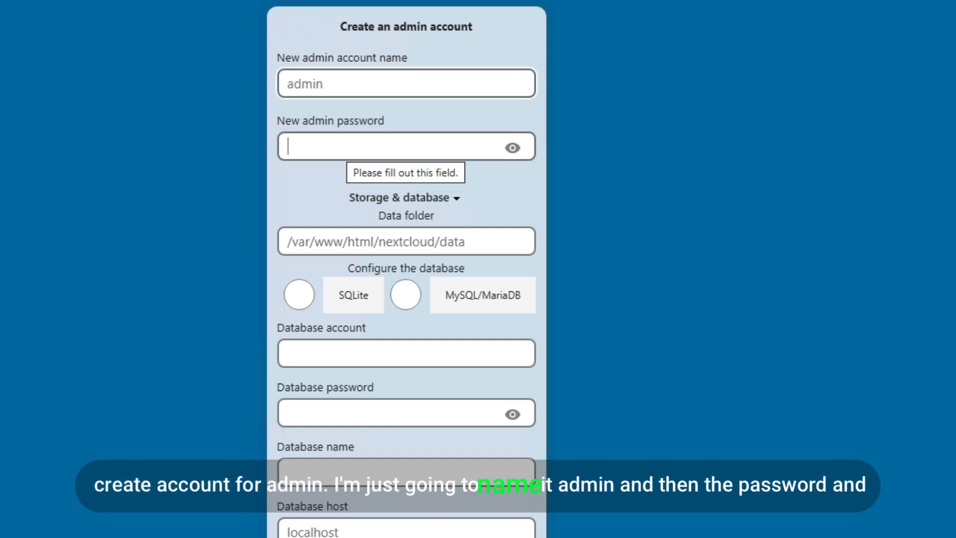
type("•••••••••••••••")
key("Tab")
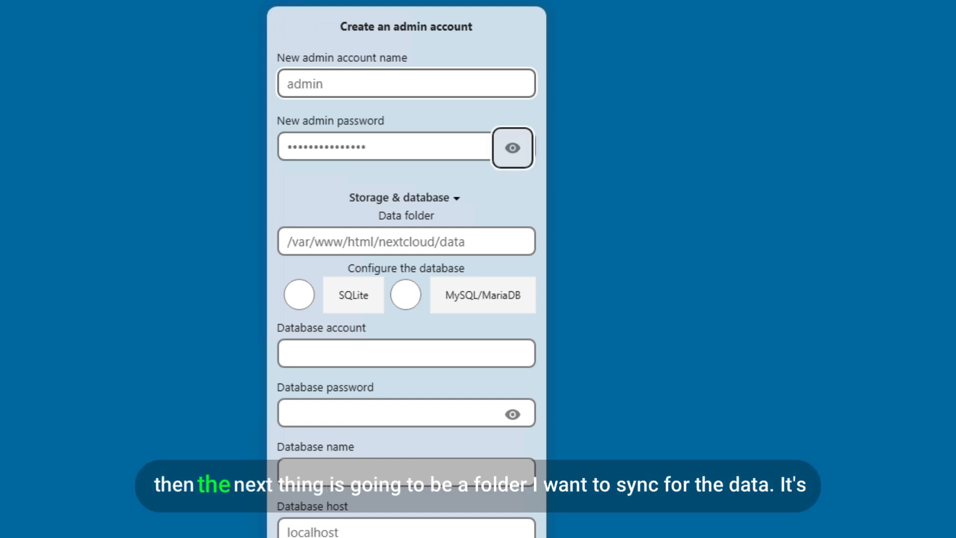
Trim 'data' from the end of the /var/www/html/nextcloud/data folder path
left_click(379, 242)
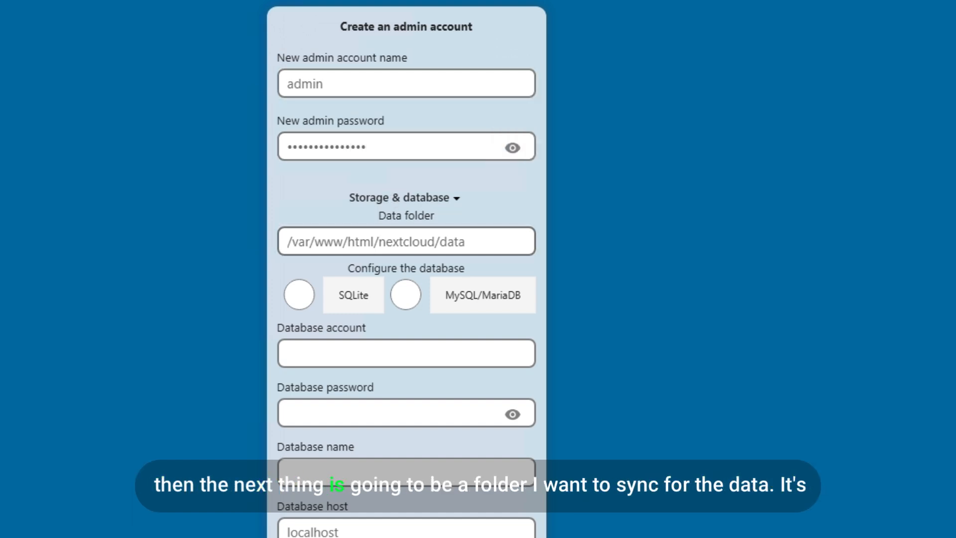
left_click(386, 241)
type("/")
key("BackSpace")
key("Right")
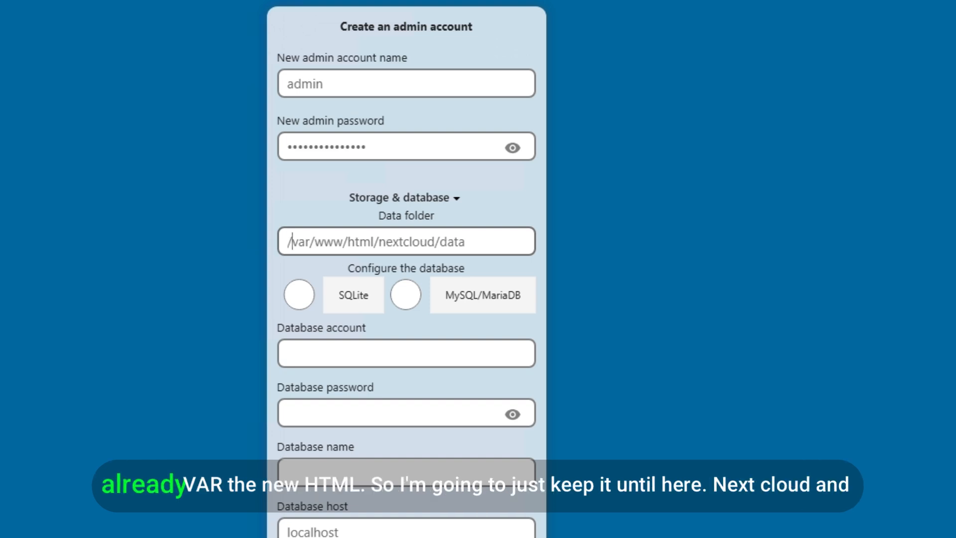
key("Right")
key("Right")
key("Right")
key("Right")
key("Right")
key("Right")
key("Right")
key("Right")
key("Right")
key("Right")
key("Right")
key("Right")
key("Right")
key("Right")
key("Right")
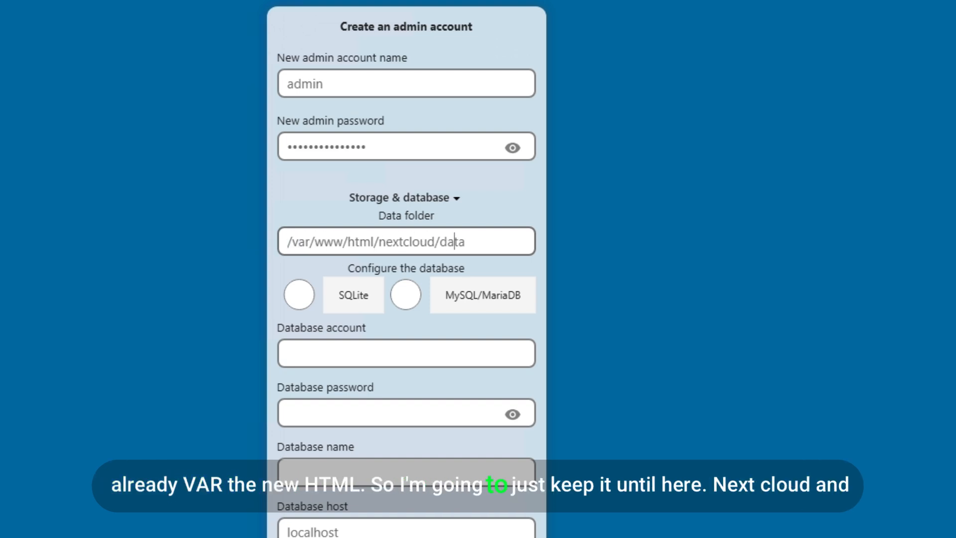
key("shift+Right")
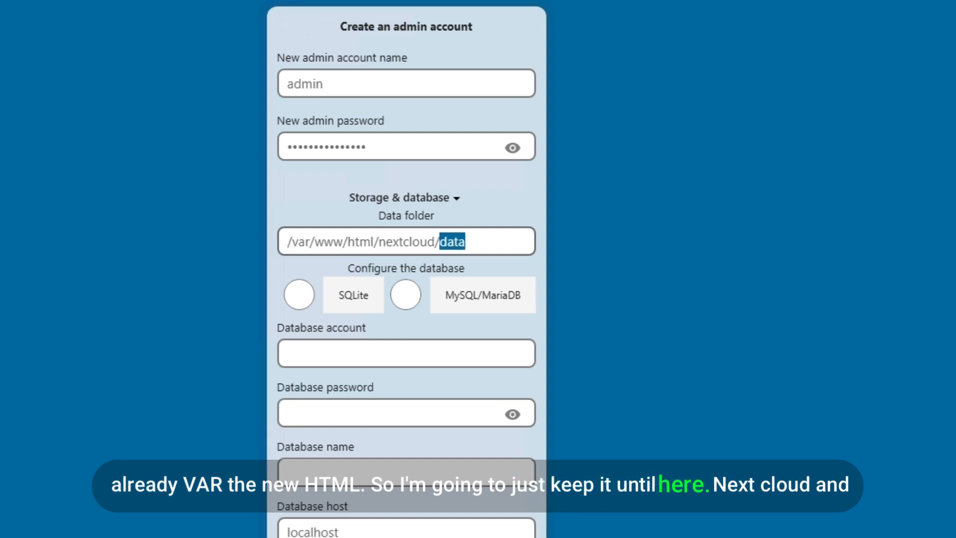
key("BackSpace")
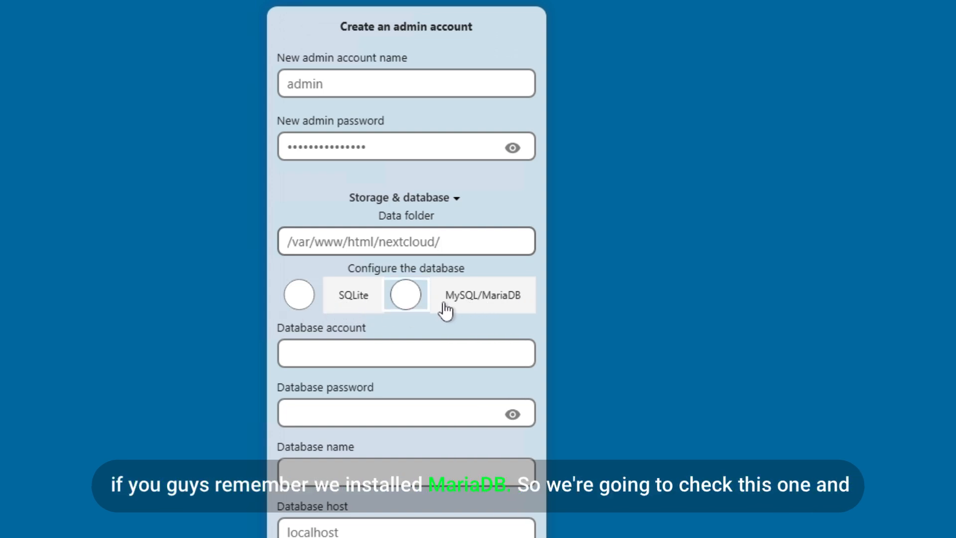
Choose MySQL/MariaDB with database account nextcloud and enter the database password
left_click(403, 296)
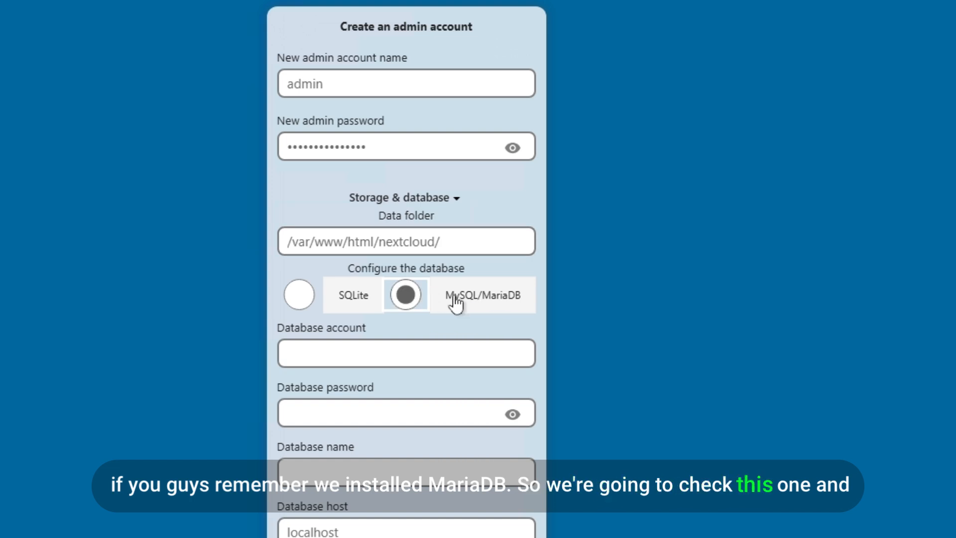
left_click(434, 353)
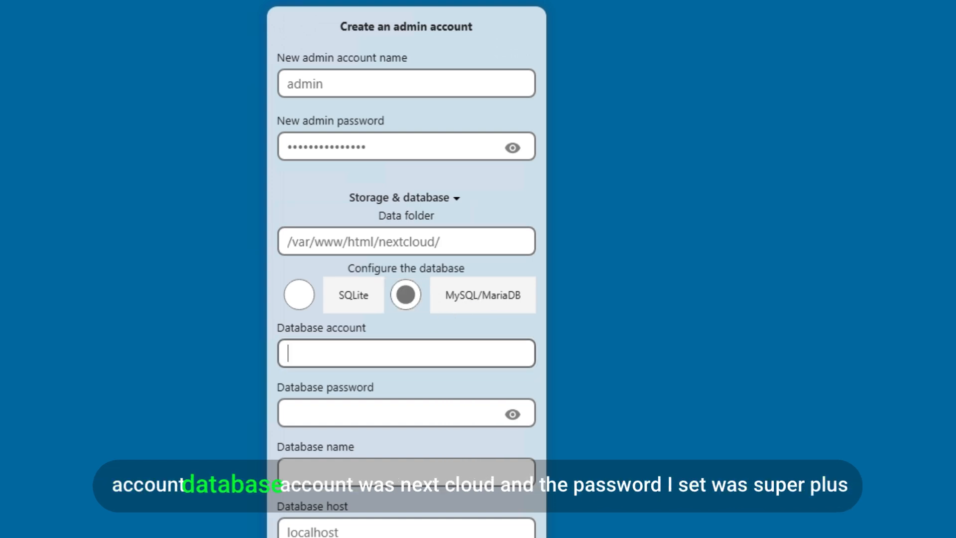
type("nextcloud")
key("Tab")
type("ss")
key("BackSpace")
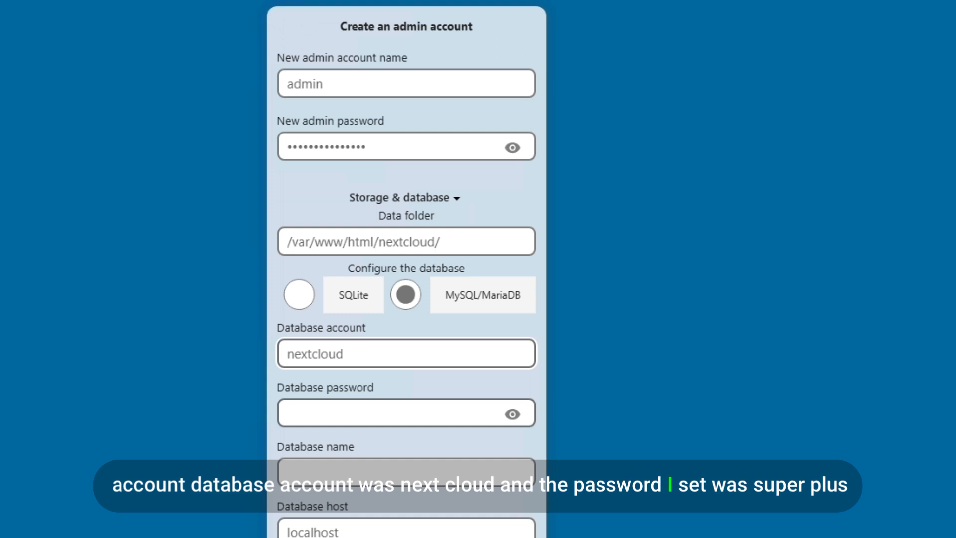
type("super")
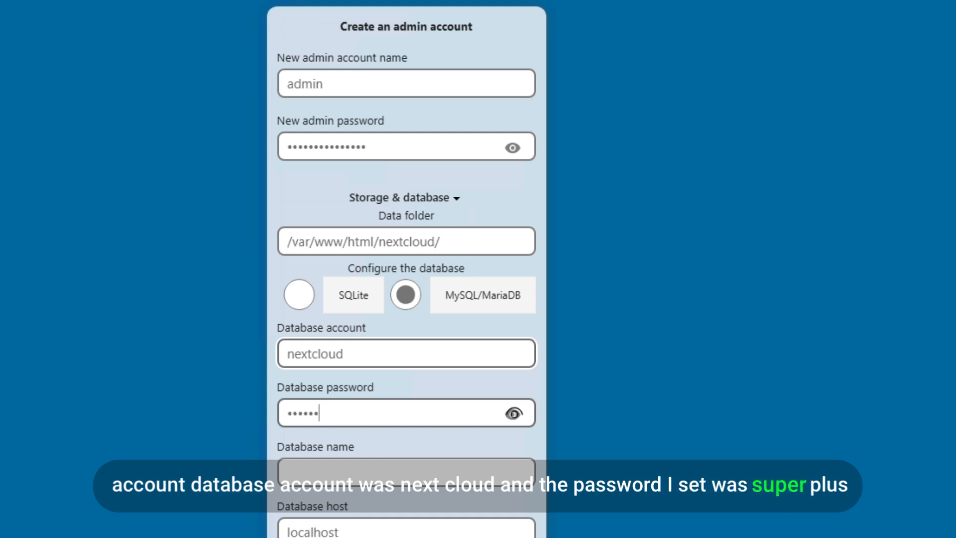
key("BackSpace")
type("s")
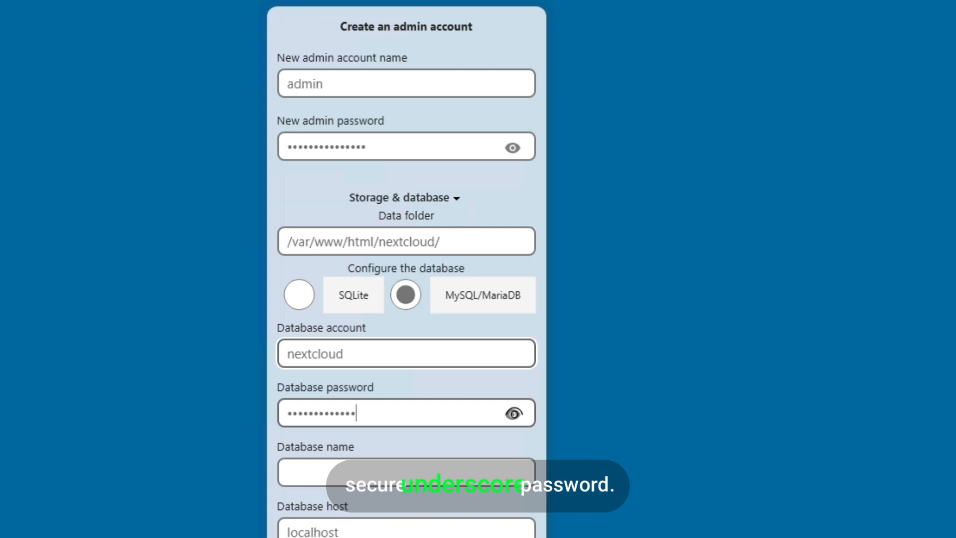
type("ecure_password")
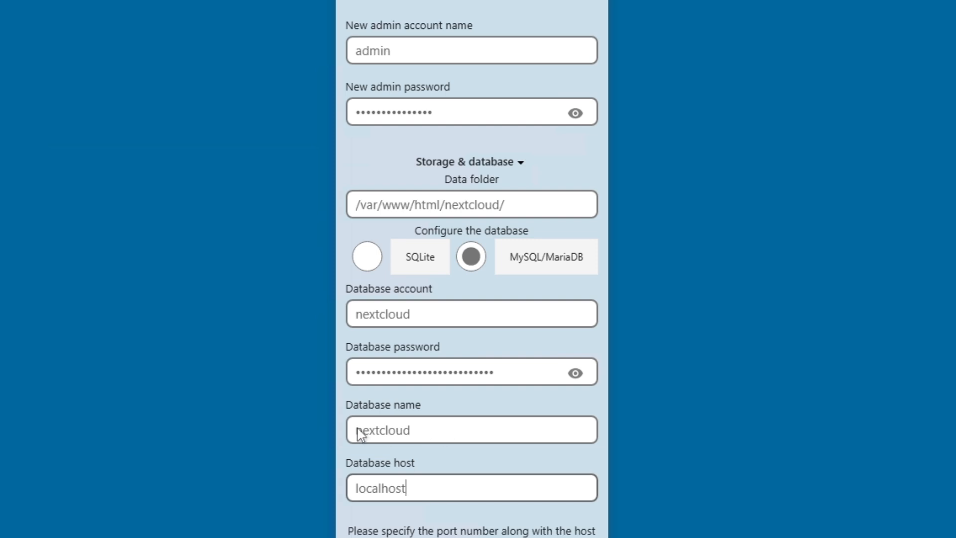
Fill in database name nextcloud and host localhost, then submit the installation
left_click(410, 430)
scroll(467, 432, "down", 3)
left_click(448, 320)
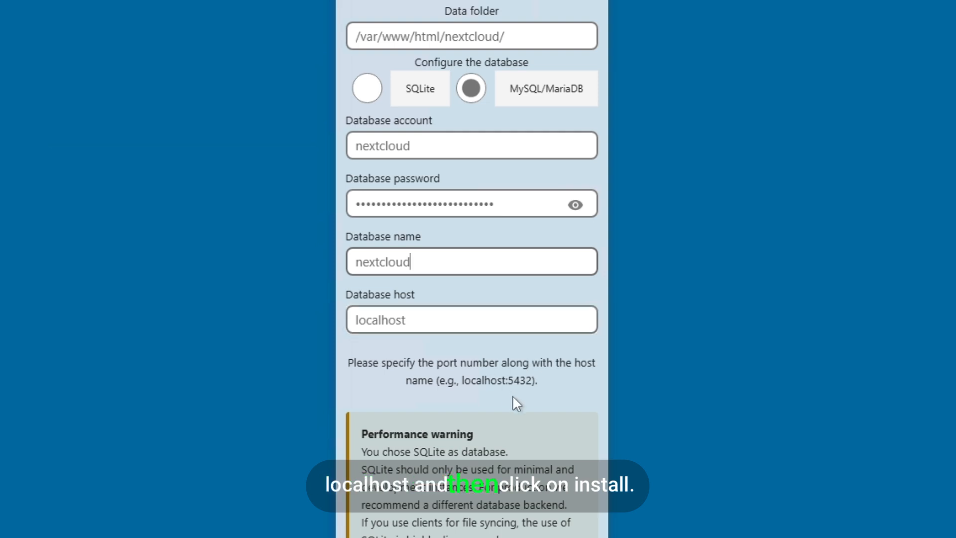
key("Return")
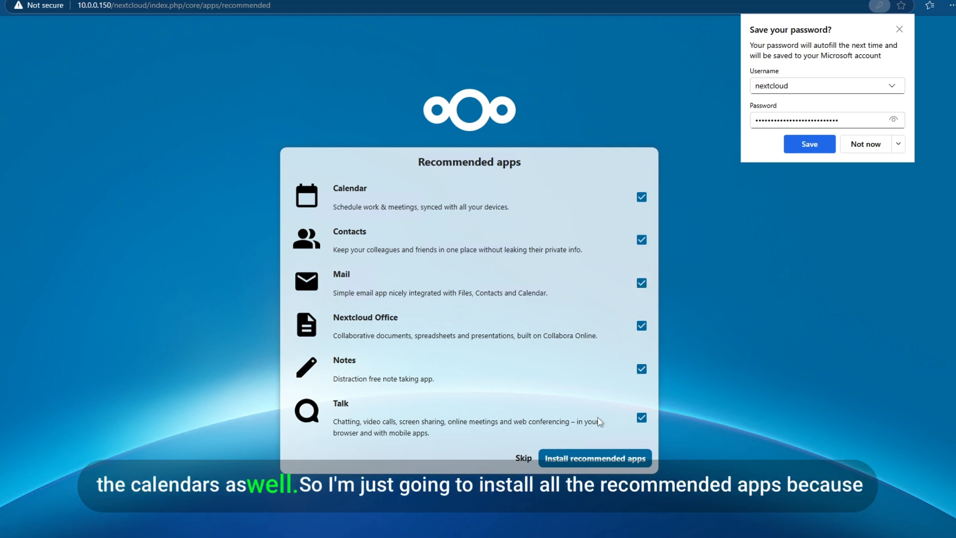
Install Calendar, Contacts, Mail, Nextcloud Office, Notes and Talk with all boxes left checked
left_click(564, 463)
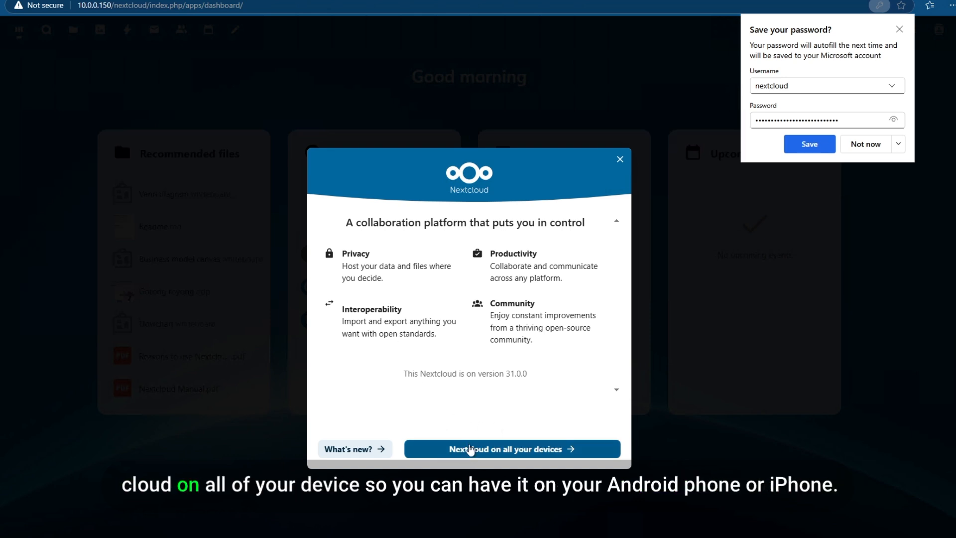
Step through the welcome tour's pages to the new-features list, then close the dialog
left_click(469, 449)
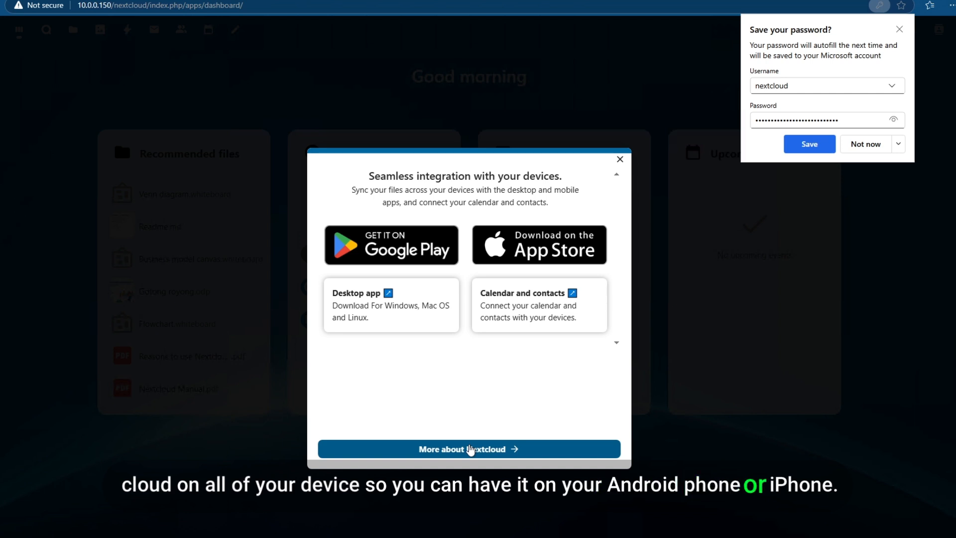
left_click(469, 449)
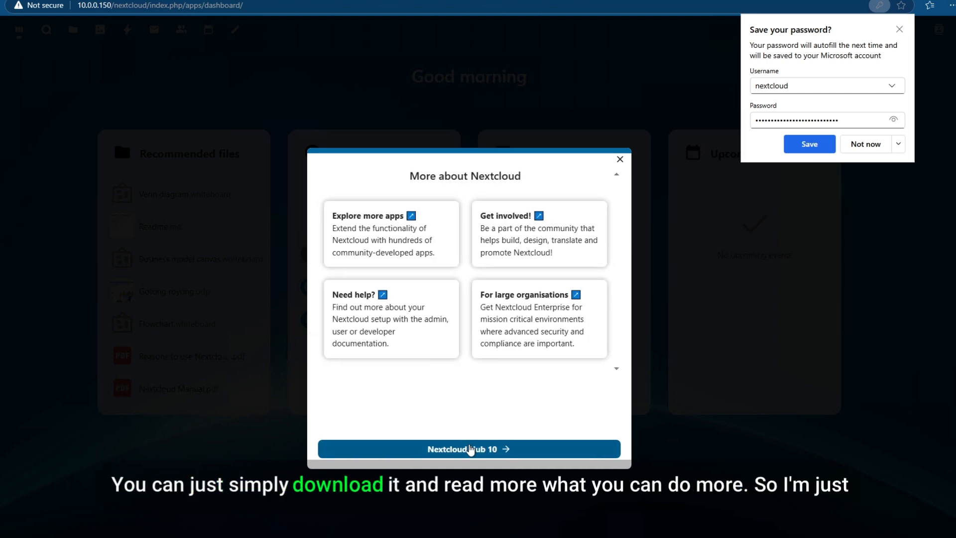
left_click(470, 448)
left_click(475, 451)
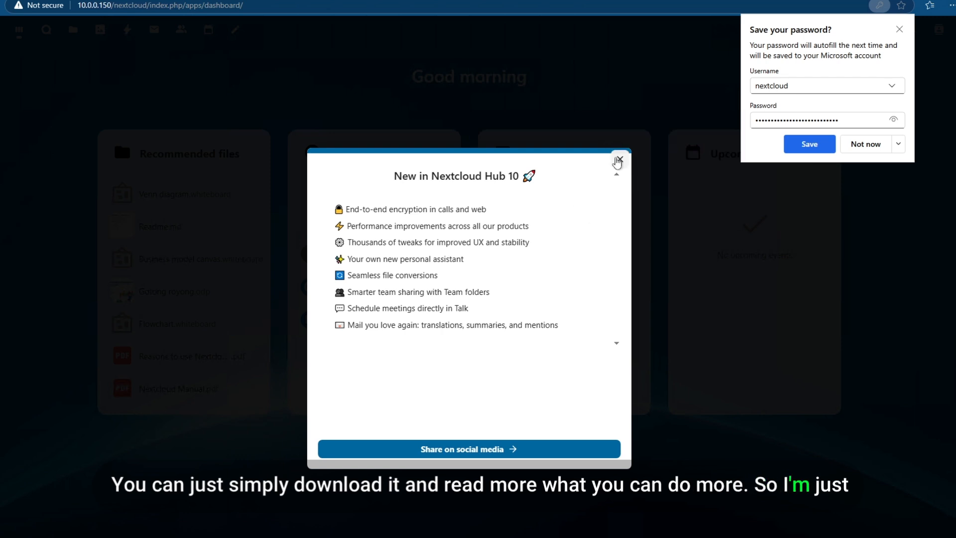
left_click(619, 160)
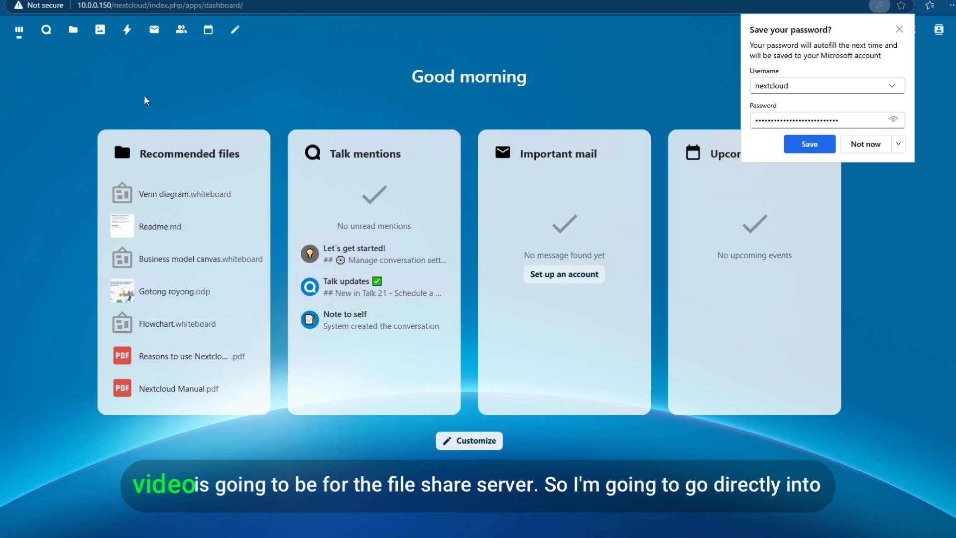
Dismiss Edge's save-password prompt and open Nextcloud Files at All files
left_click(899, 29)
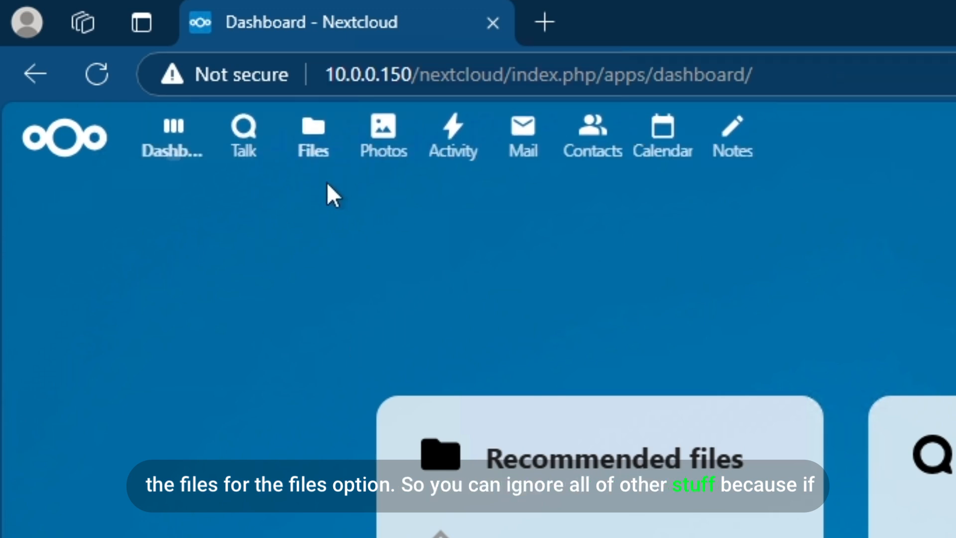
left_click(316, 138)
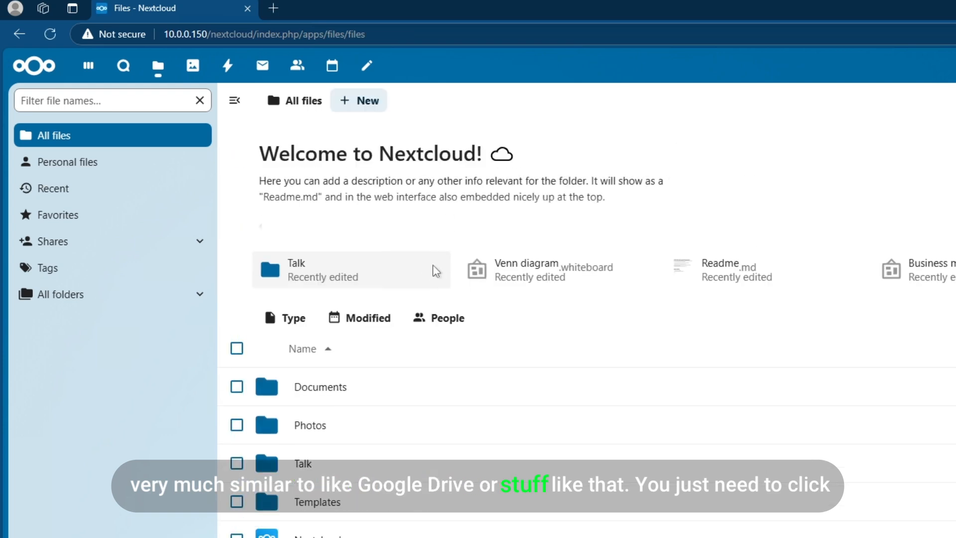
left_click(368, 113)
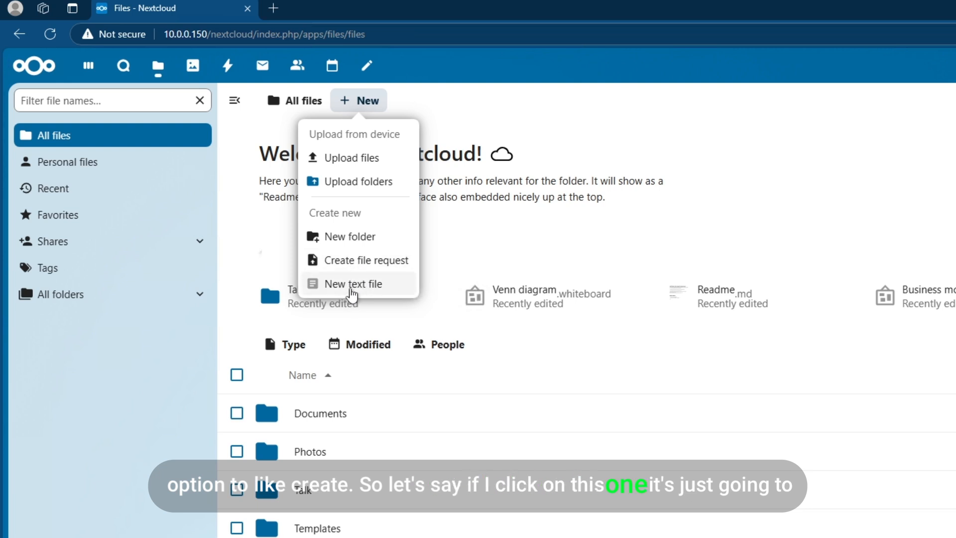
left_click(352, 284)
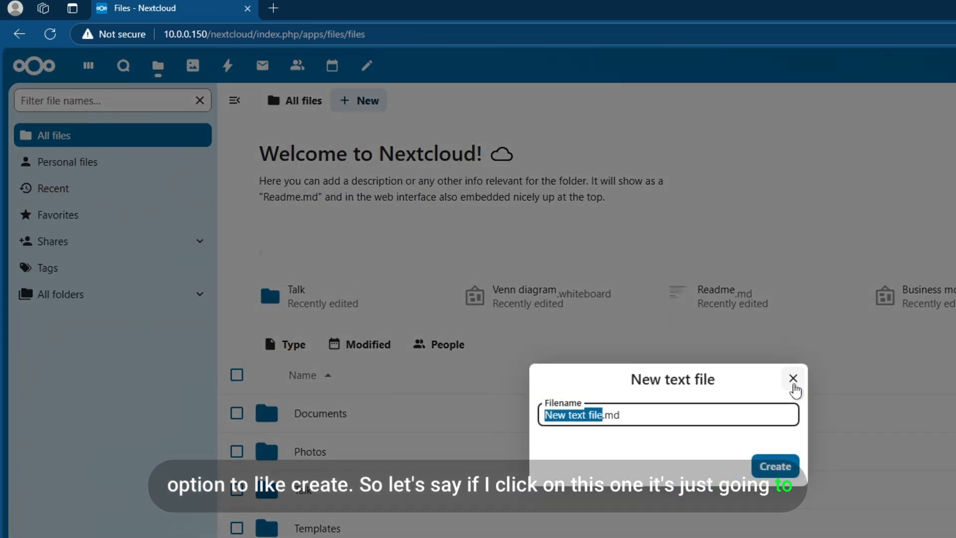
left_click(792, 379)
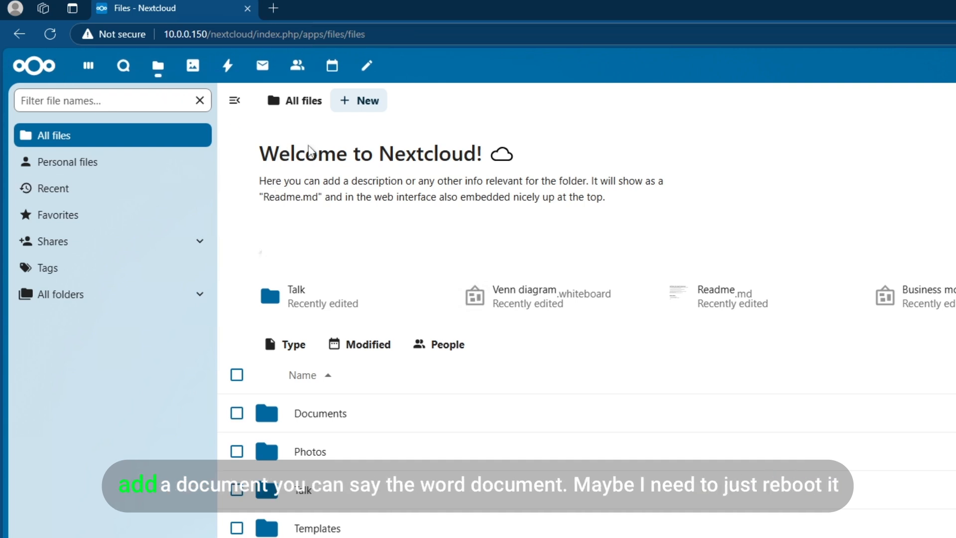
left_click(359, 111)
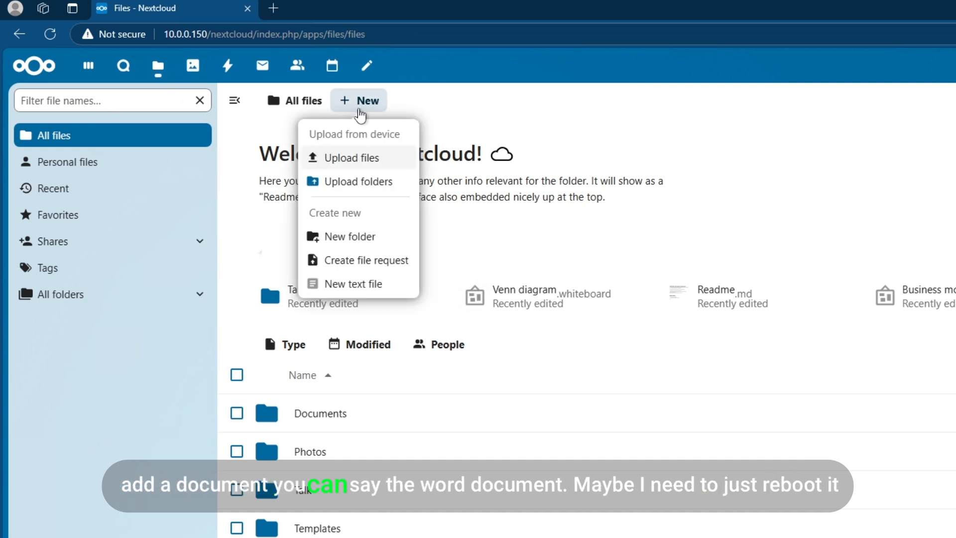
left_click(477, 112)
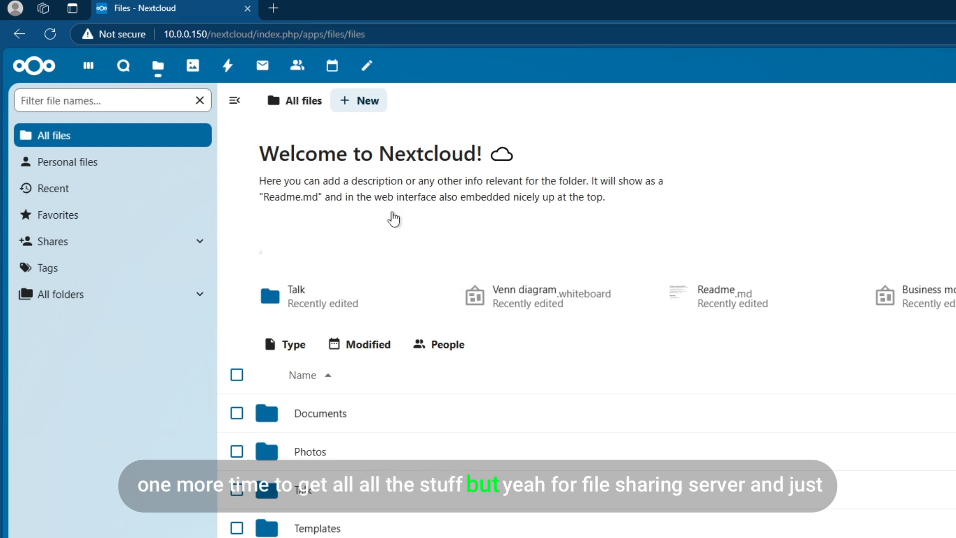
scroll(480, 299, "down", 1)
scroll(517, 352, "up", 1)
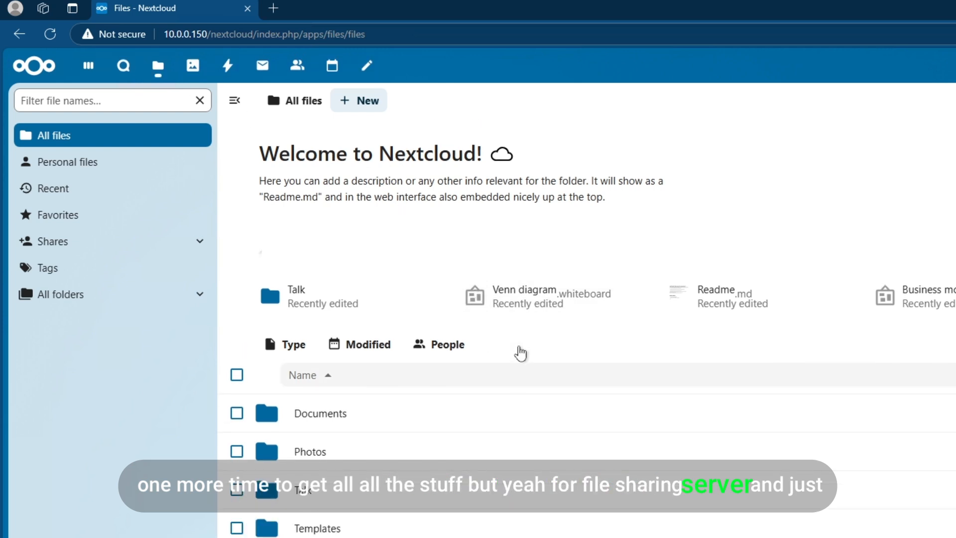
left_click(371, 102)
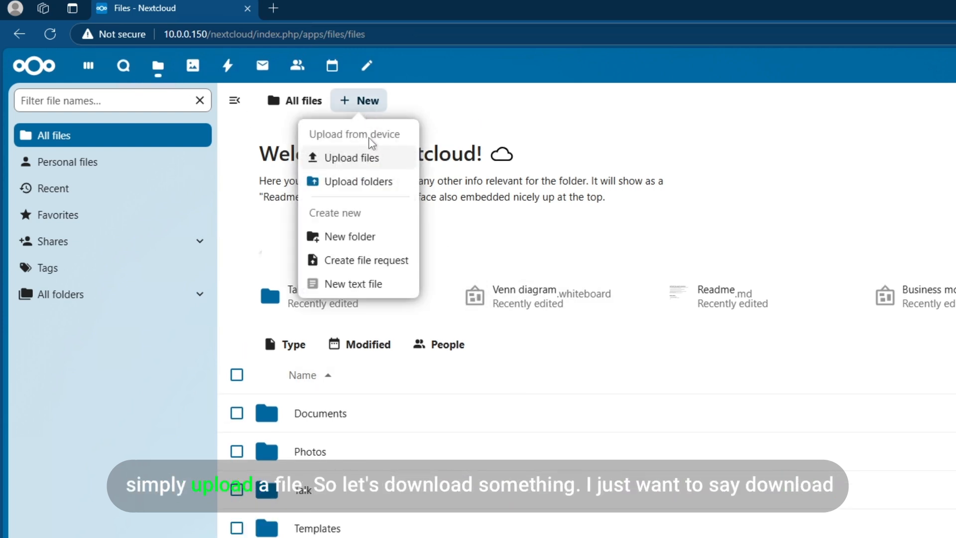
left_click(572, 111)
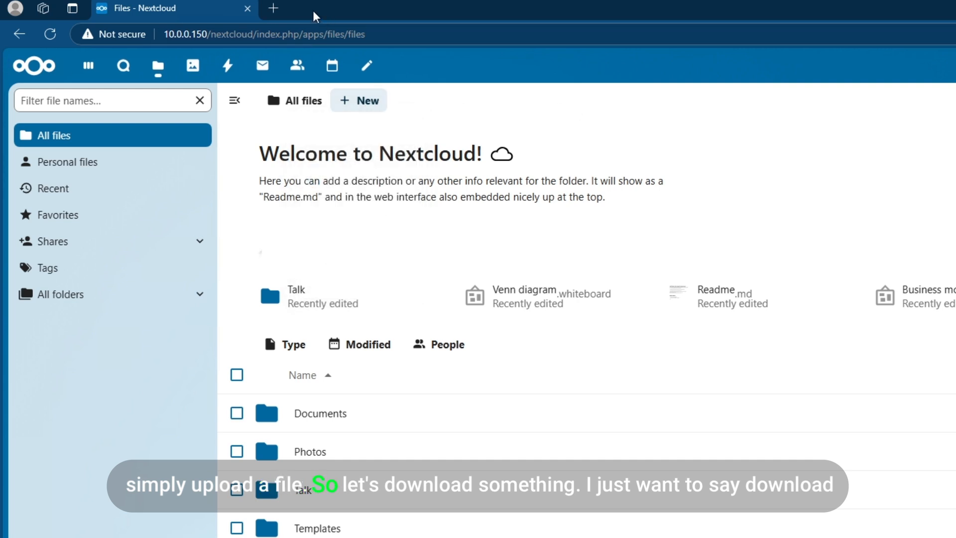
Search 'download ubuntu server' in a new Edge tab and open the ubuntu.com result
left_click(273, 8)
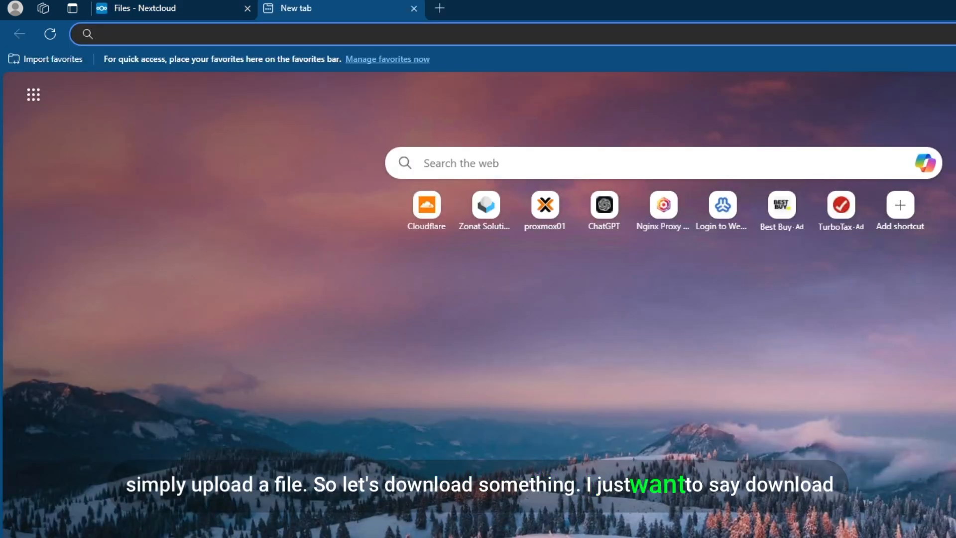
type("download ubuntu ")
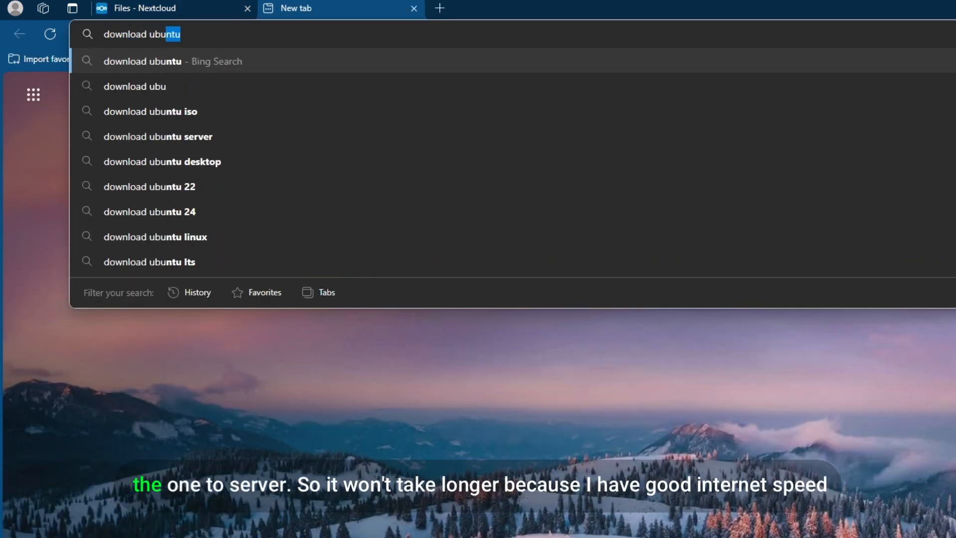
type("server")
key("Return")
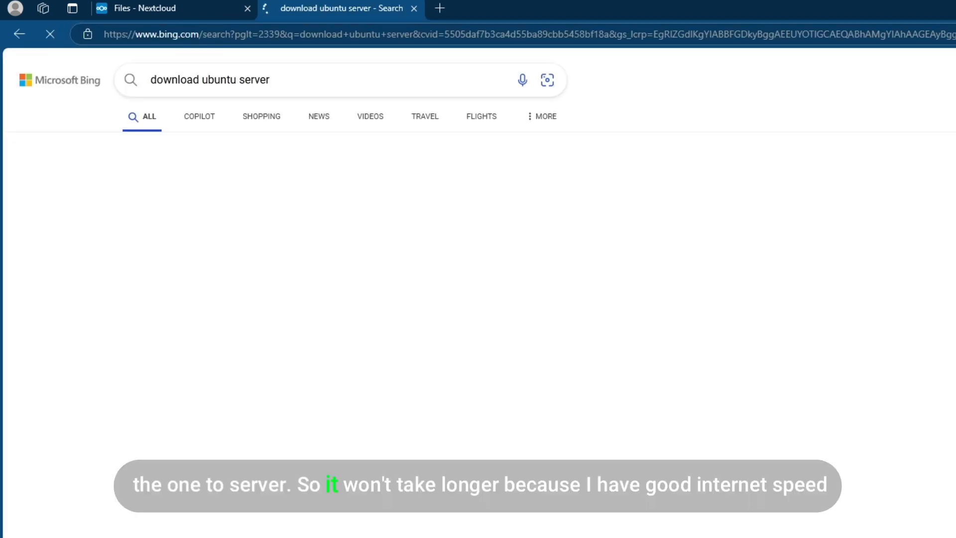
left_click(324, 232)
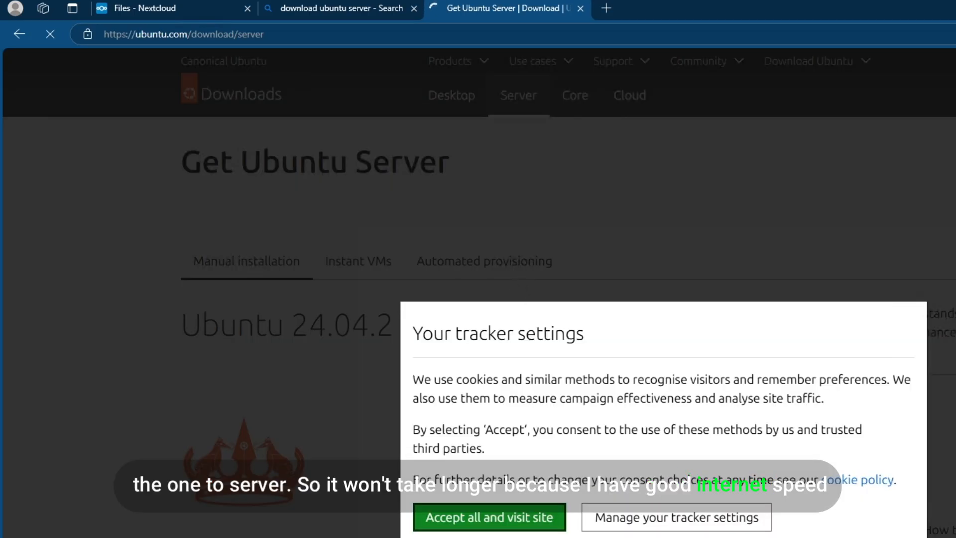
Accept the site's cookies and start the Ubuntu Server 24.04.2 LTS ISO download
left_click(529, 530)
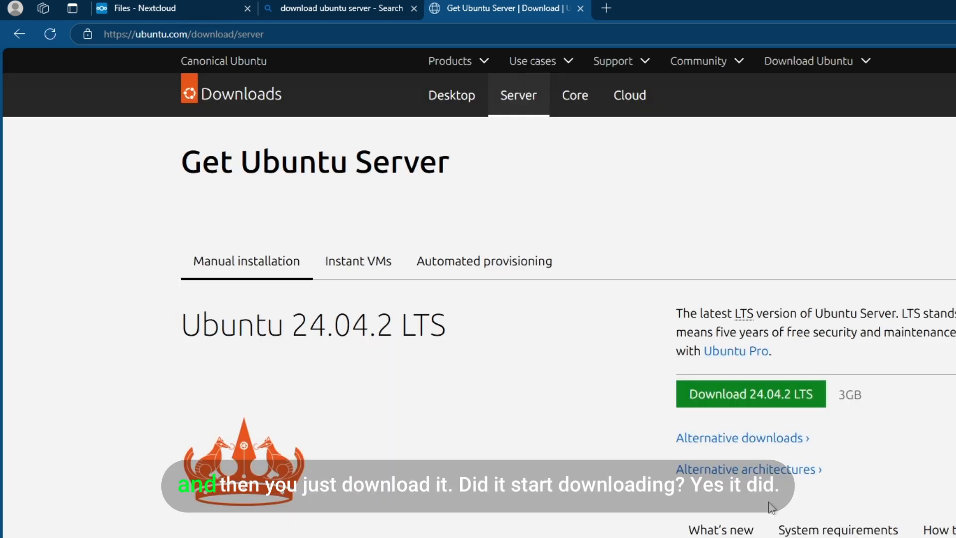
left_click(740, 398)
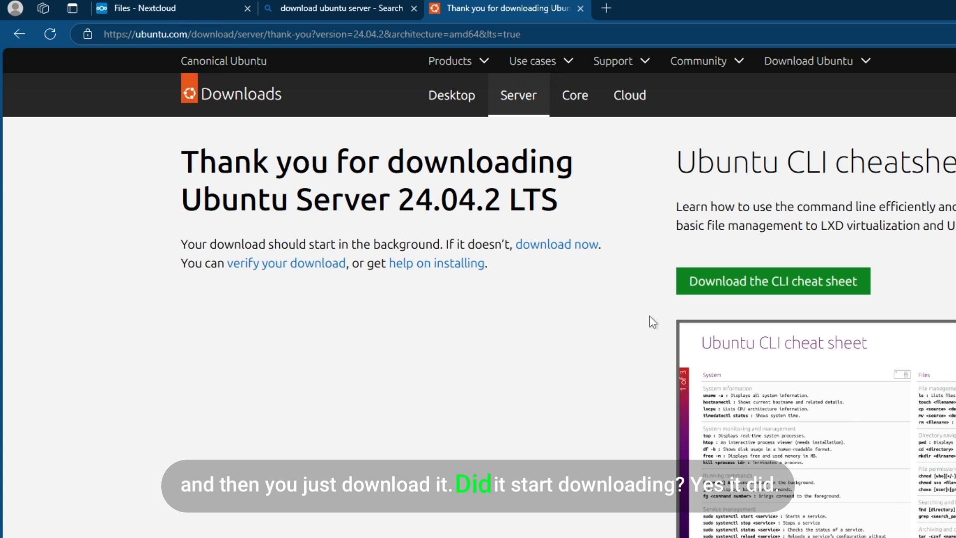
scroll(649, 315, "down", 5)
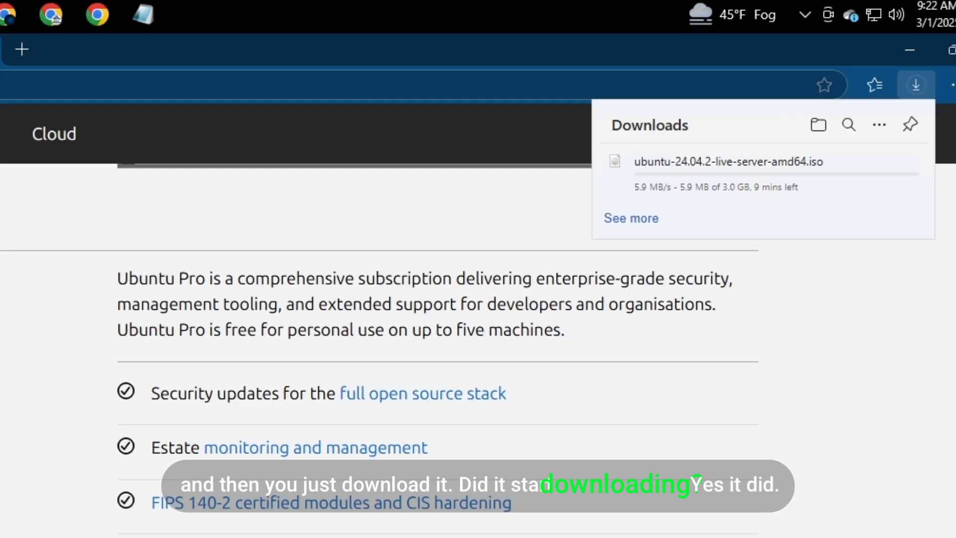
scroll(570, 349, "up", 5)
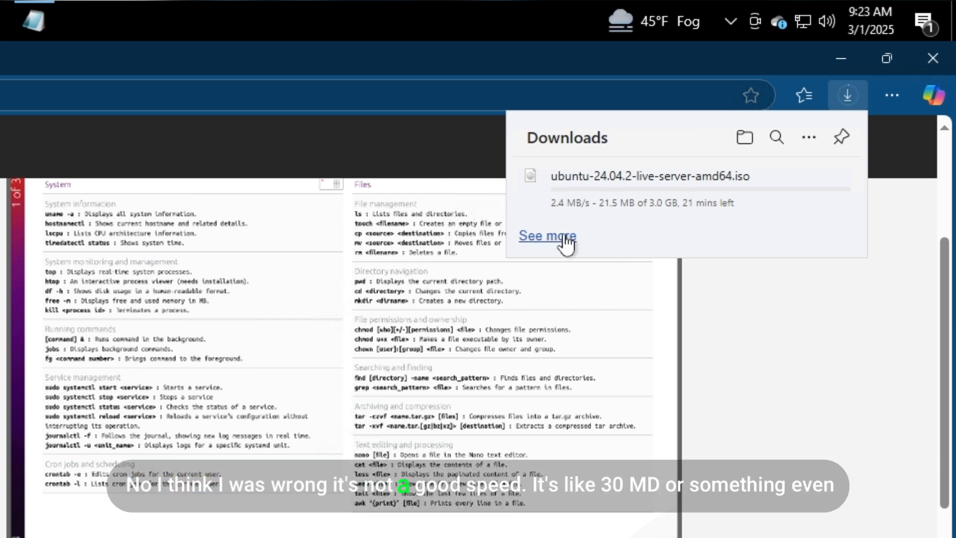
Check the Ubuntu ISO download progress in Edge's Downloads flyout: 21.5 MB of 3.0 GB
mouse_move(547, 214)
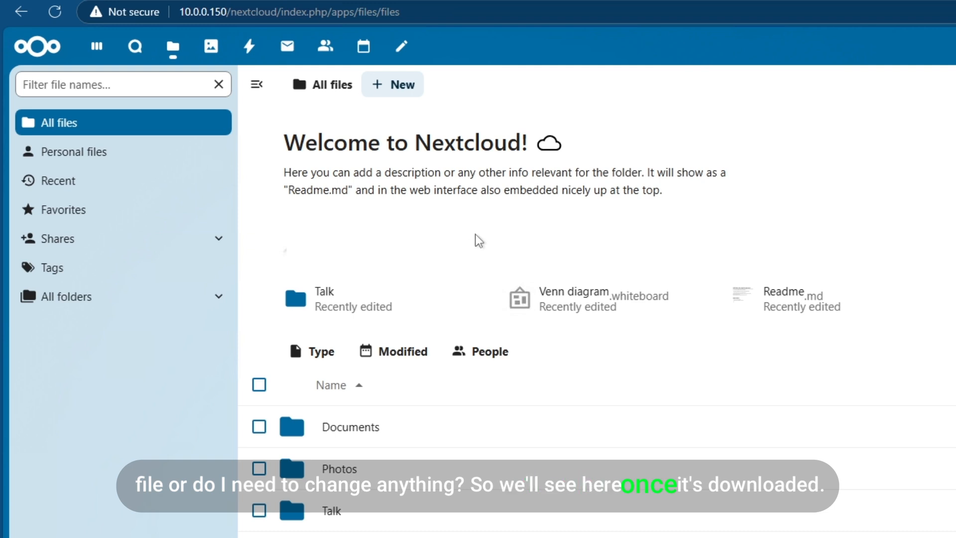
Upload proxmox-ve_8.3-1 from the computer's Downloads folder via New > Upload files
left_click(396, 88)
left_click(387, 149)
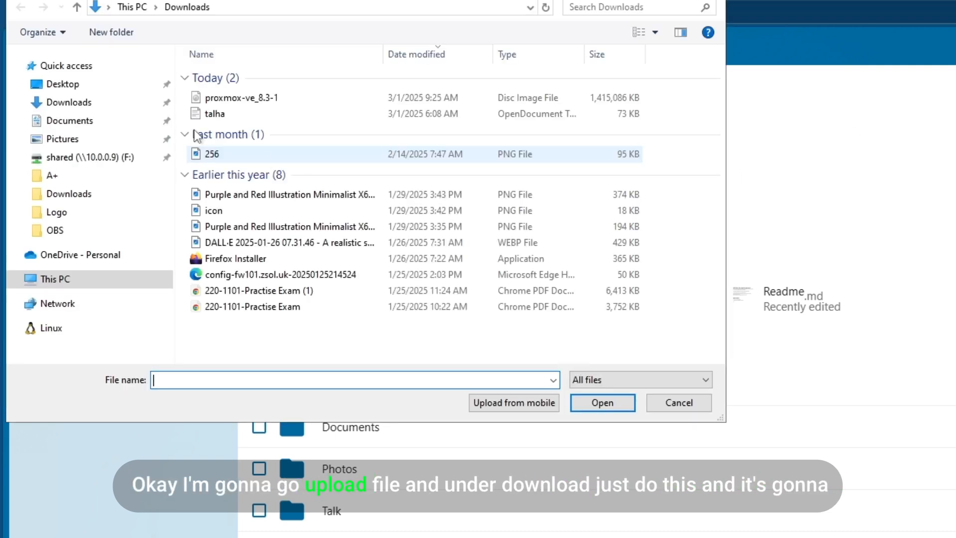
double_click(234, 99)
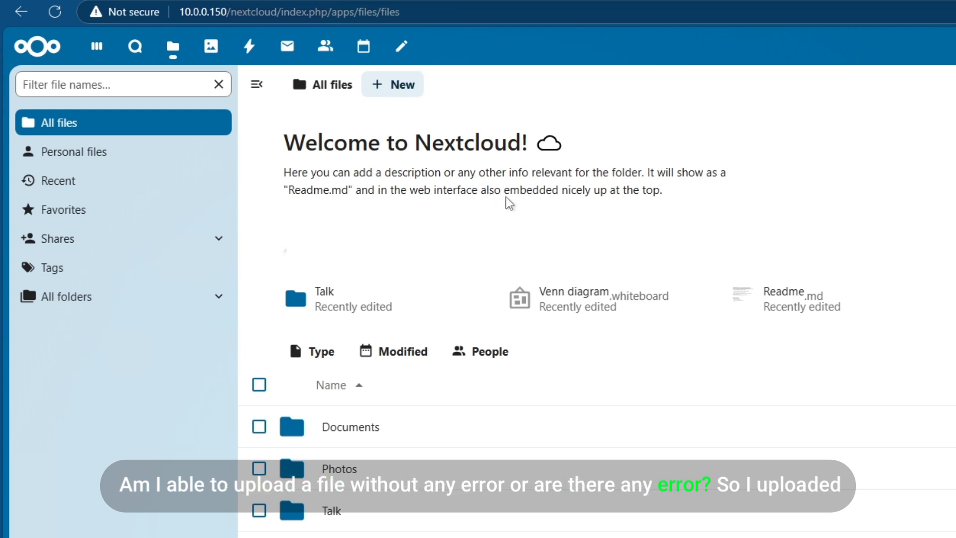
Download proxmox-ve_8.3-1.iso, cancel the duplicate download in Edge, and reopen its actions menu
scroll(498, 199, "down", 2)
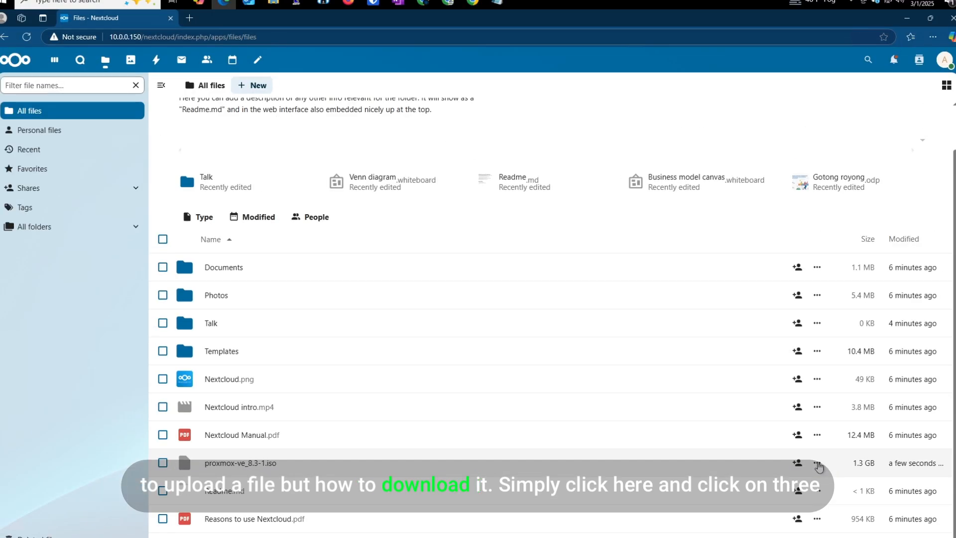
left_click(814, 446)
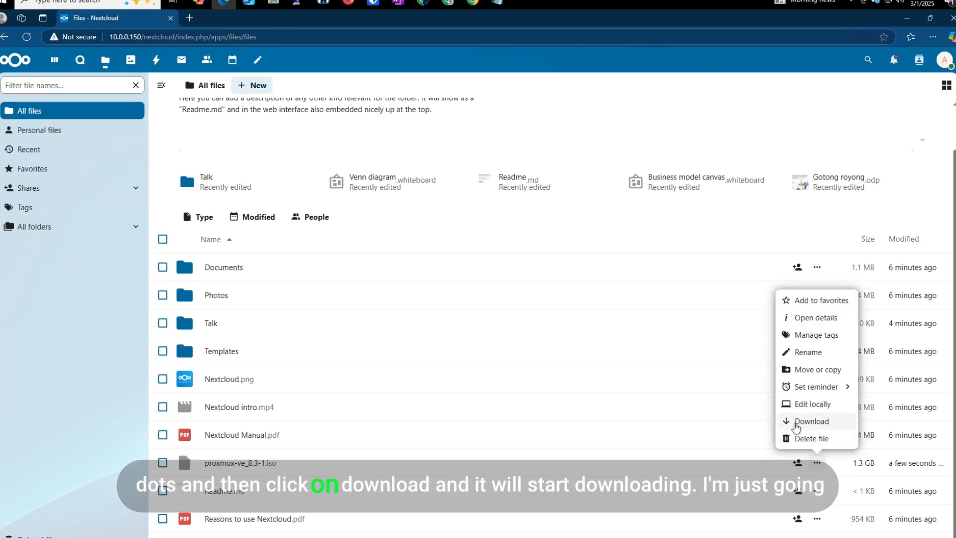
left_click(797, 423)
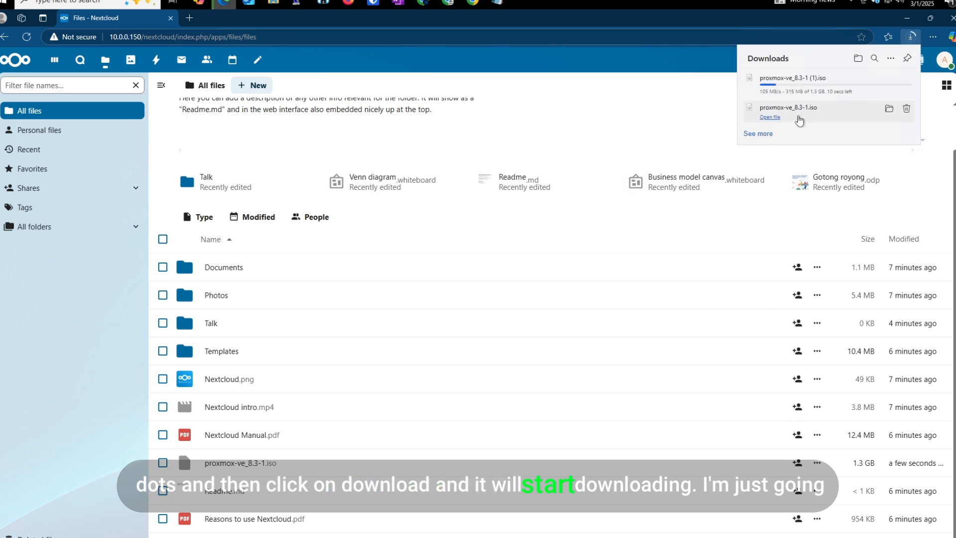
left_click(906, 80)
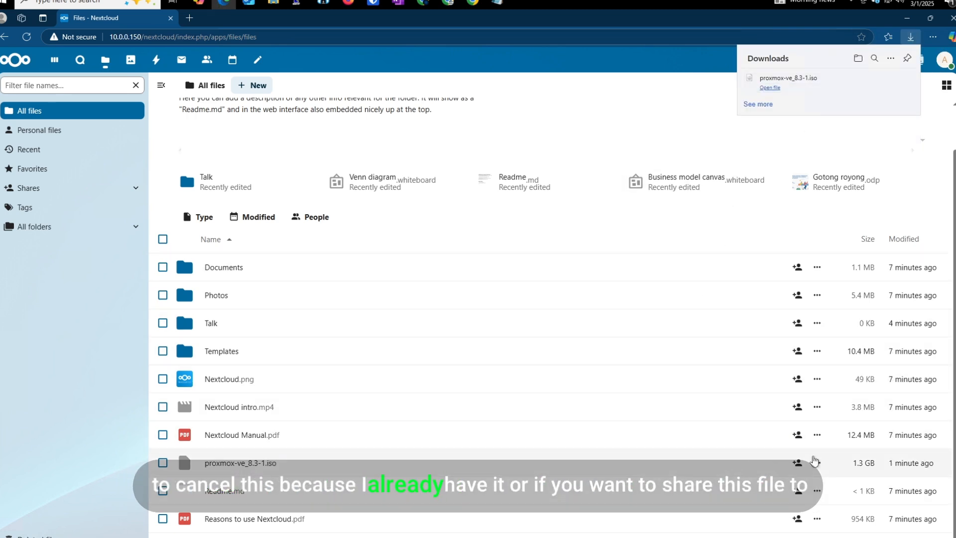
left_click(817, 462)
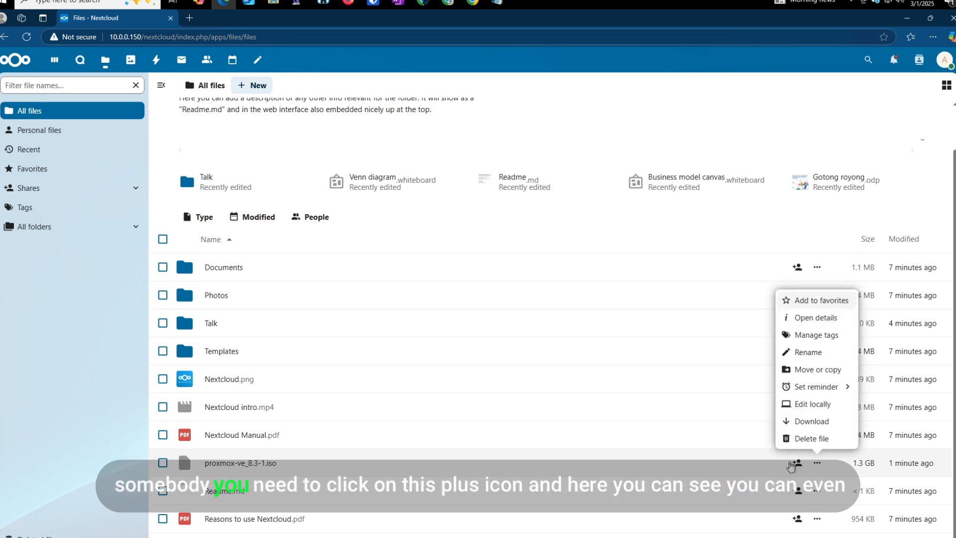
Show proxmox-ve_8.3-1.iso's sharing details, browse share-with-accounts suggestions, then open the account menu
left_click(797, 464)
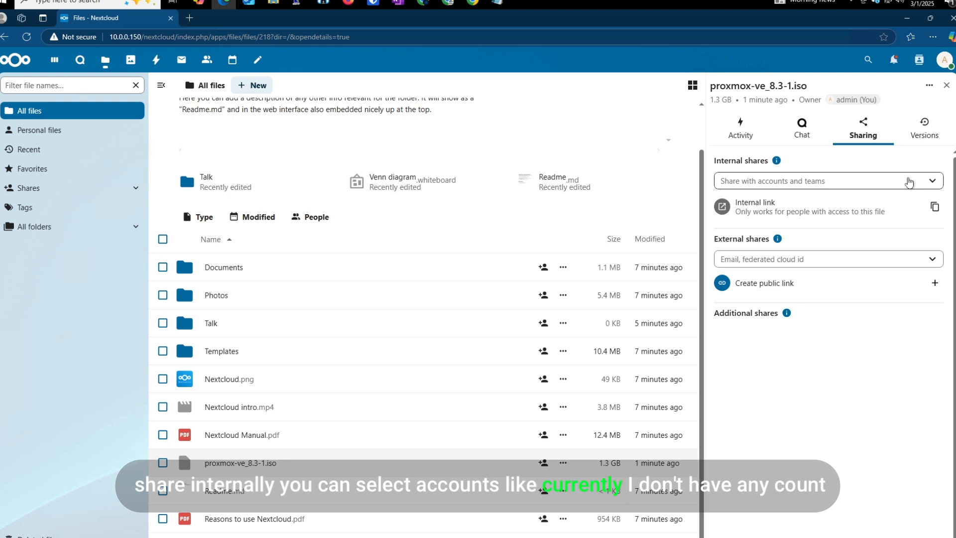
left_click(909, 182)
left_click(932, 181)
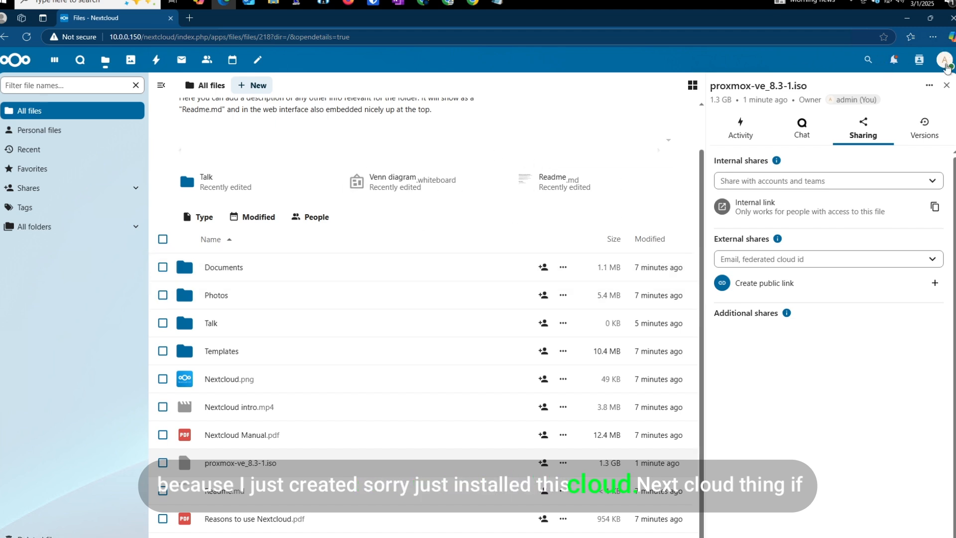
left_click(945, 62)
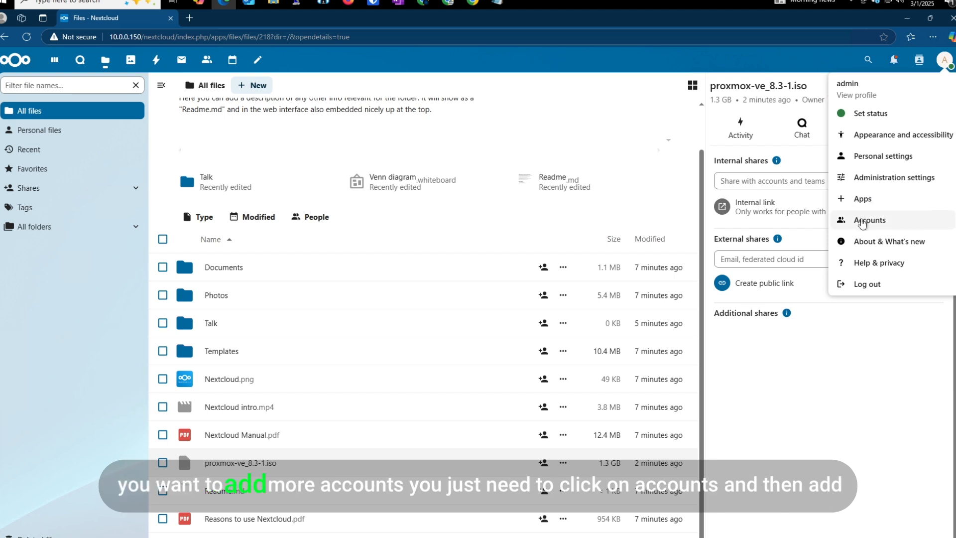
Check the Accounts page, open and cancel the new group form, then return to Files
left_click(870, 219)
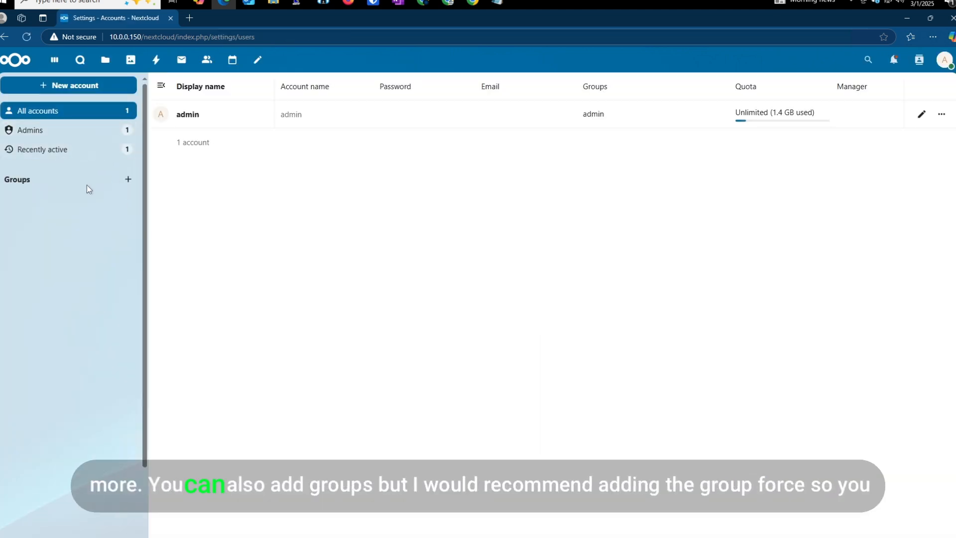
left_click(128, 180)
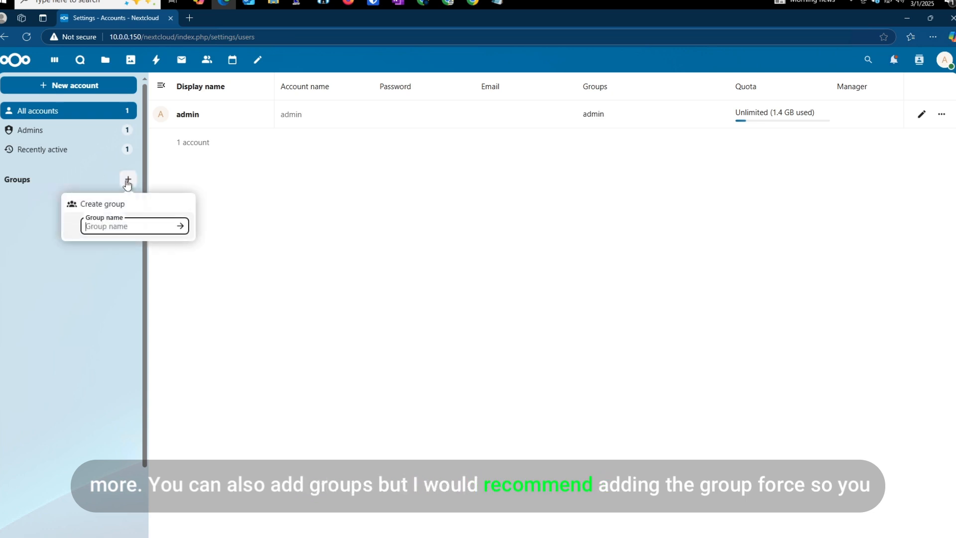
left_click(85, 321)
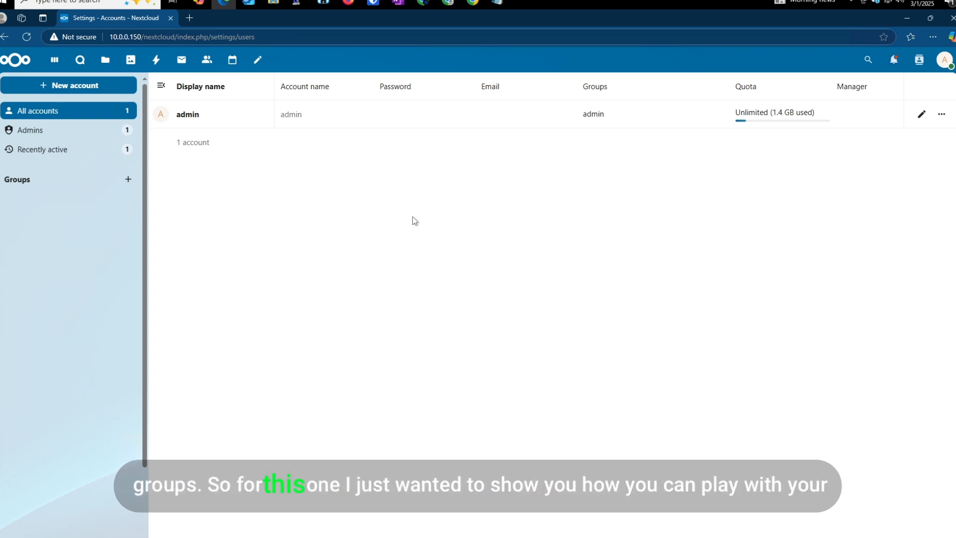
left_click(105, 60)
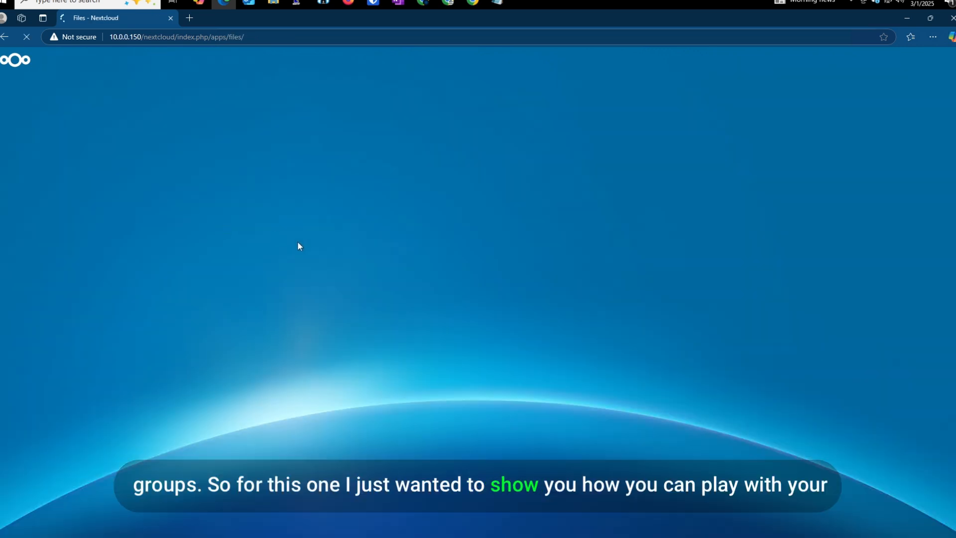